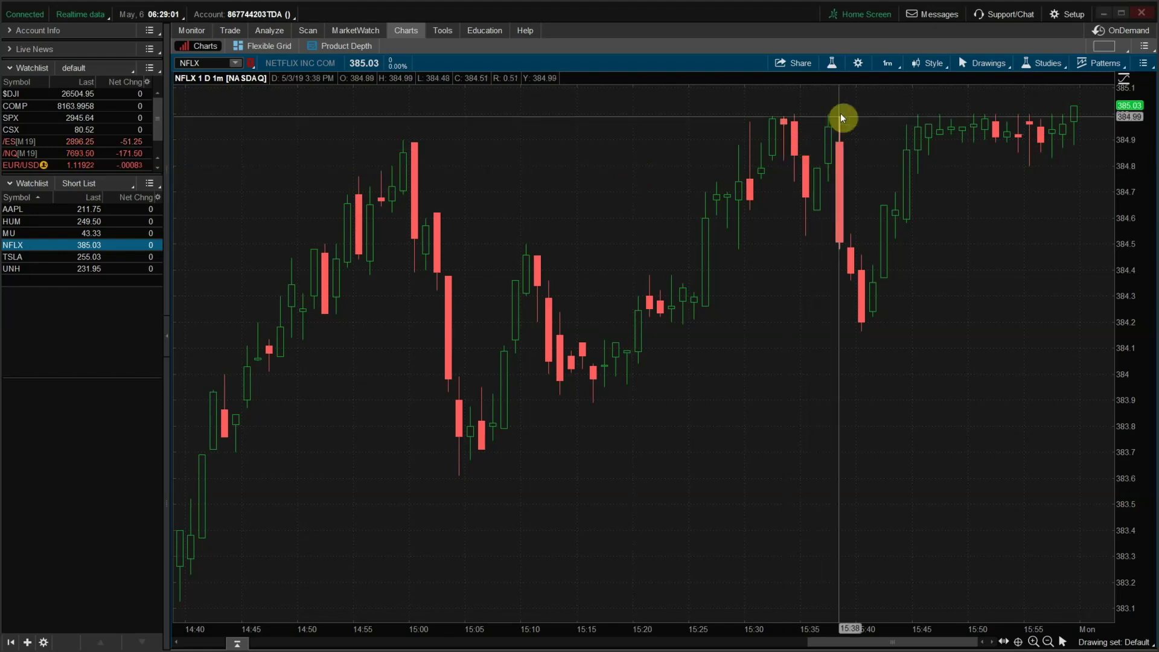
- Switch the NFLX chart to Tick aggregation with a 5-day interval at 1 tick per bar
left_click(890, 64)
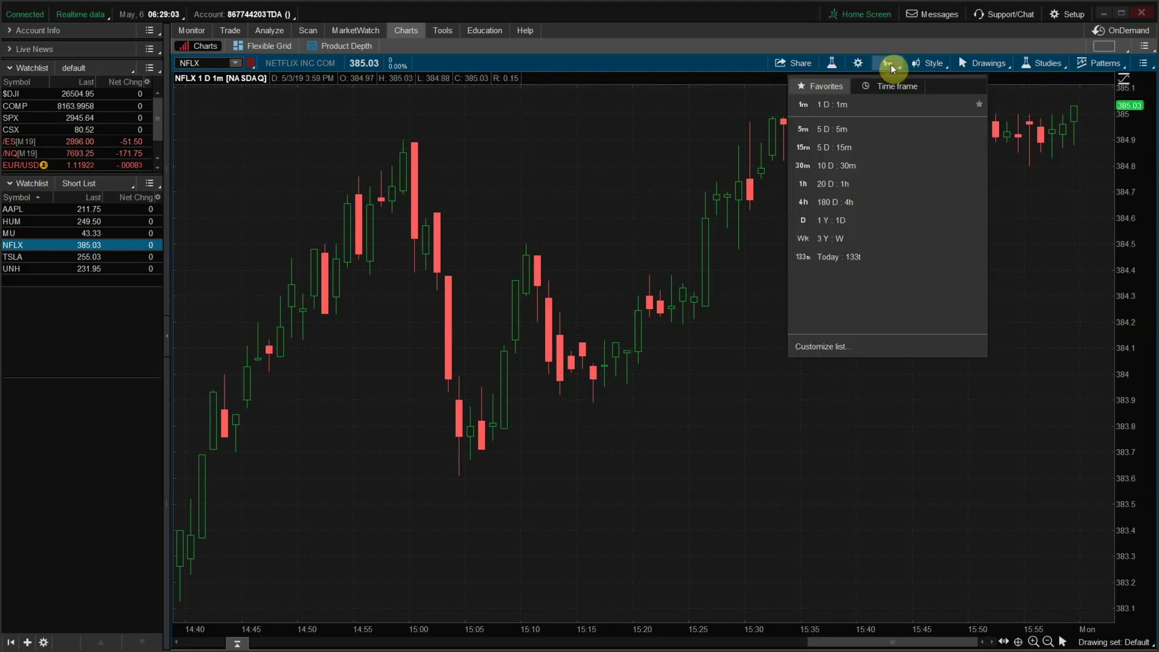
left_click(889, 85)
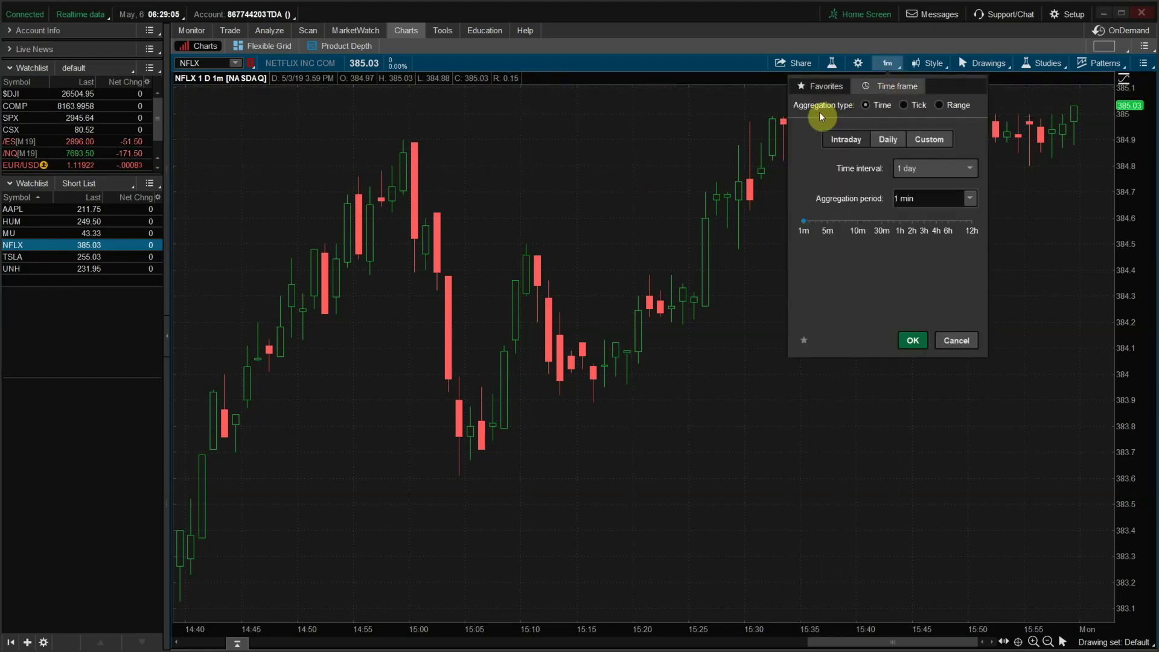
left_click(905, 106)
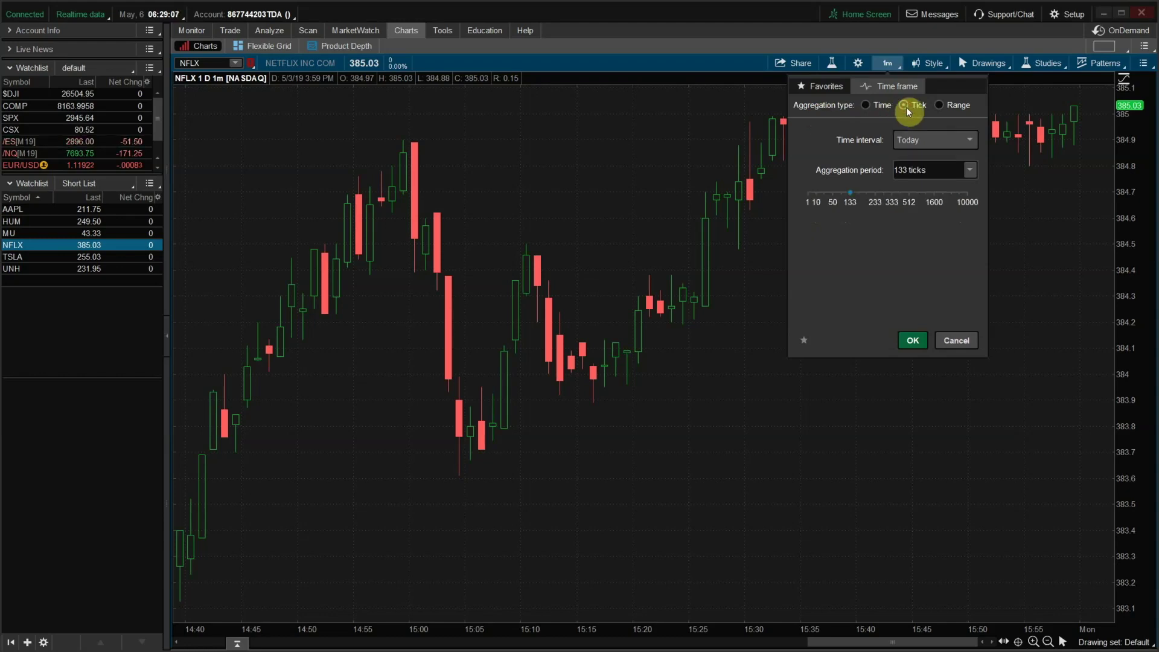
left_click(933, 140)
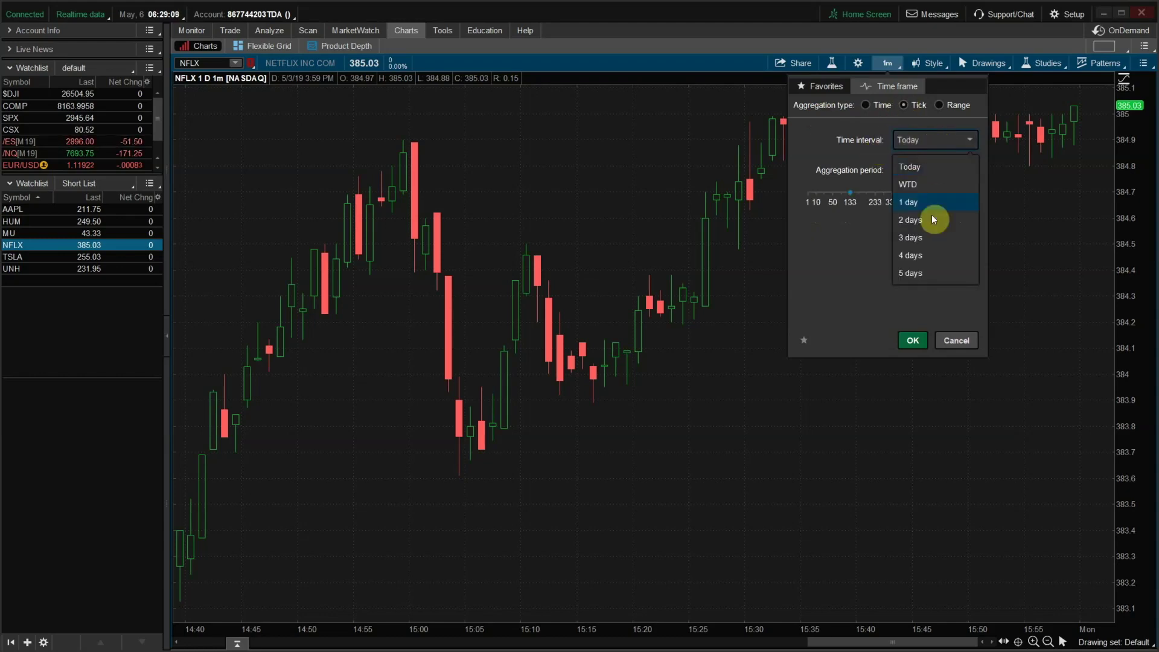
left_click(924, 272)
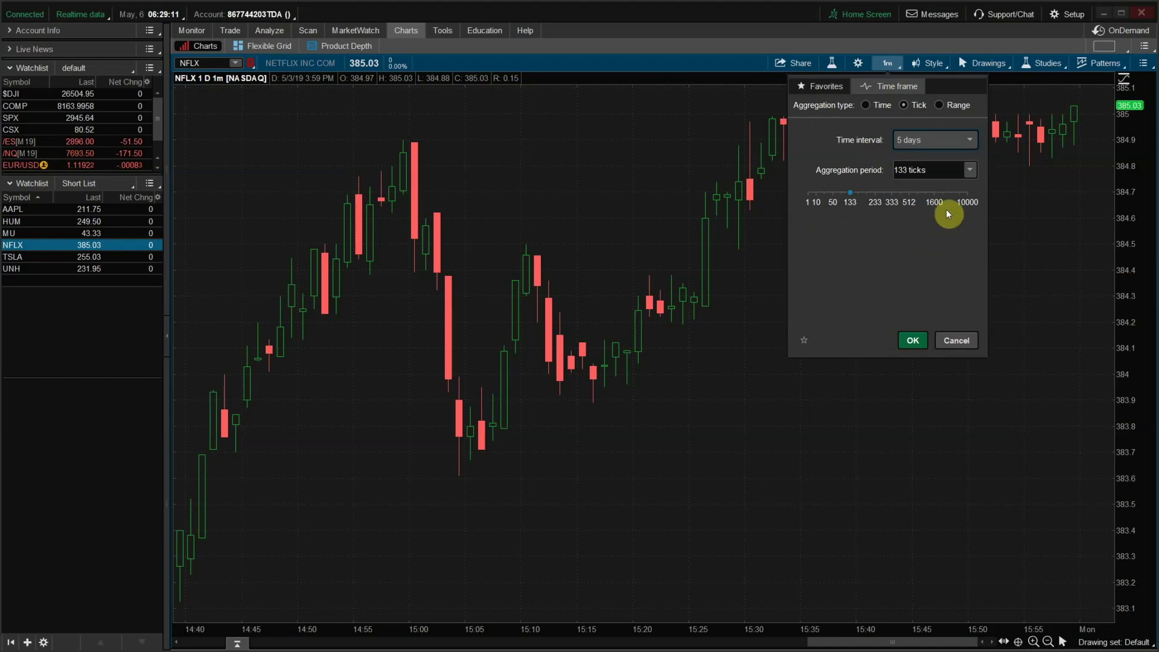
left_click(965, 172)
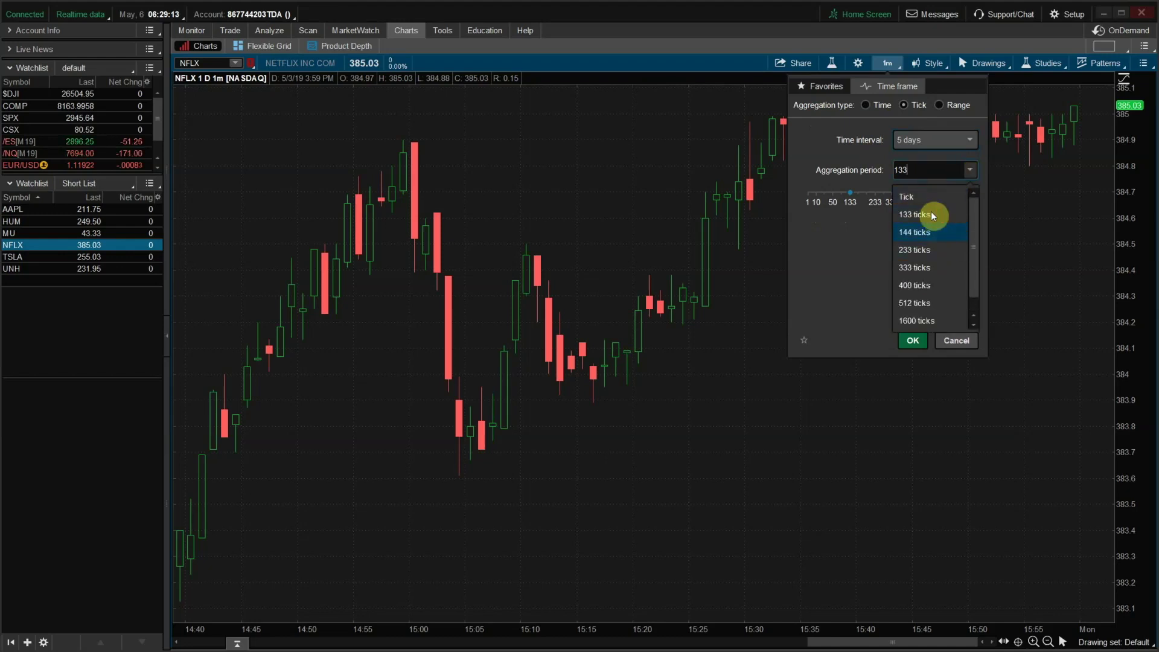
left_click(922, 196)
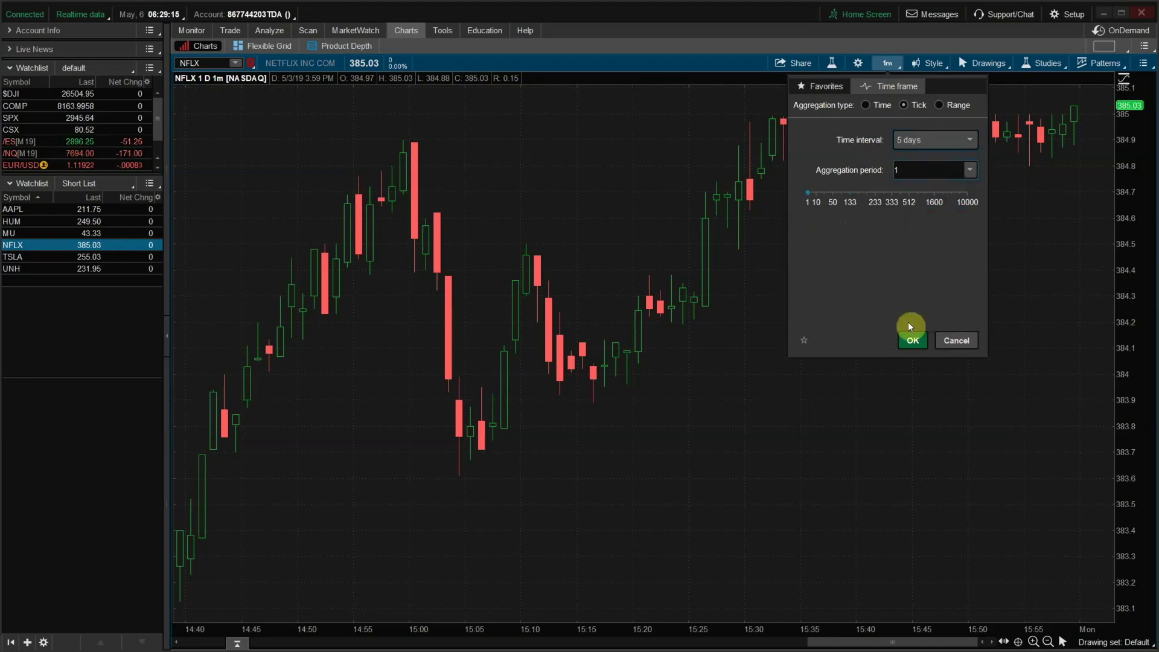
left_click(910, 339)
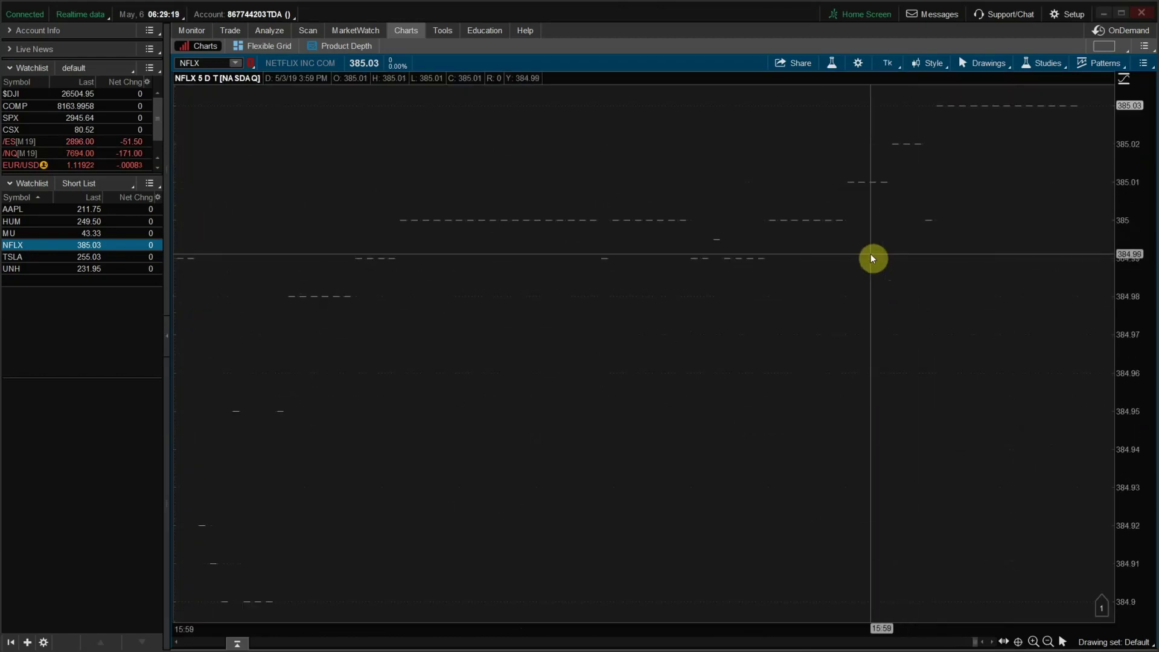
- Open Edit Studies, browse Downloads via Import, cancel without loading, and focus the Studies search
left_click(837, 66)
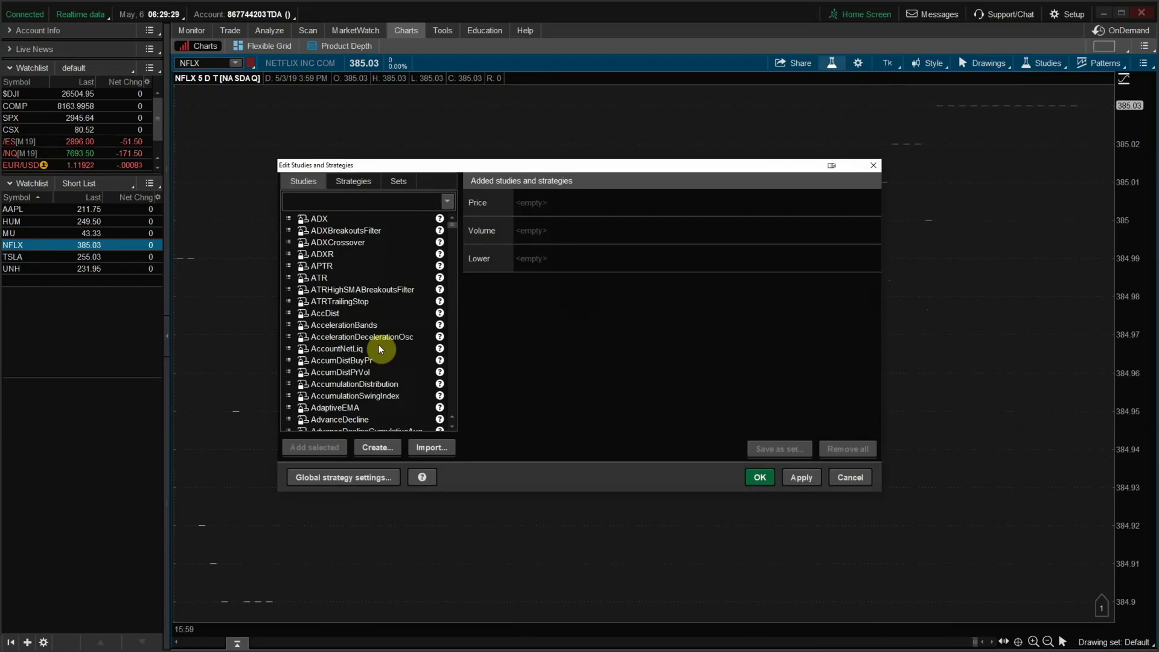
left_click(436, 451)
left_click(408, 253)
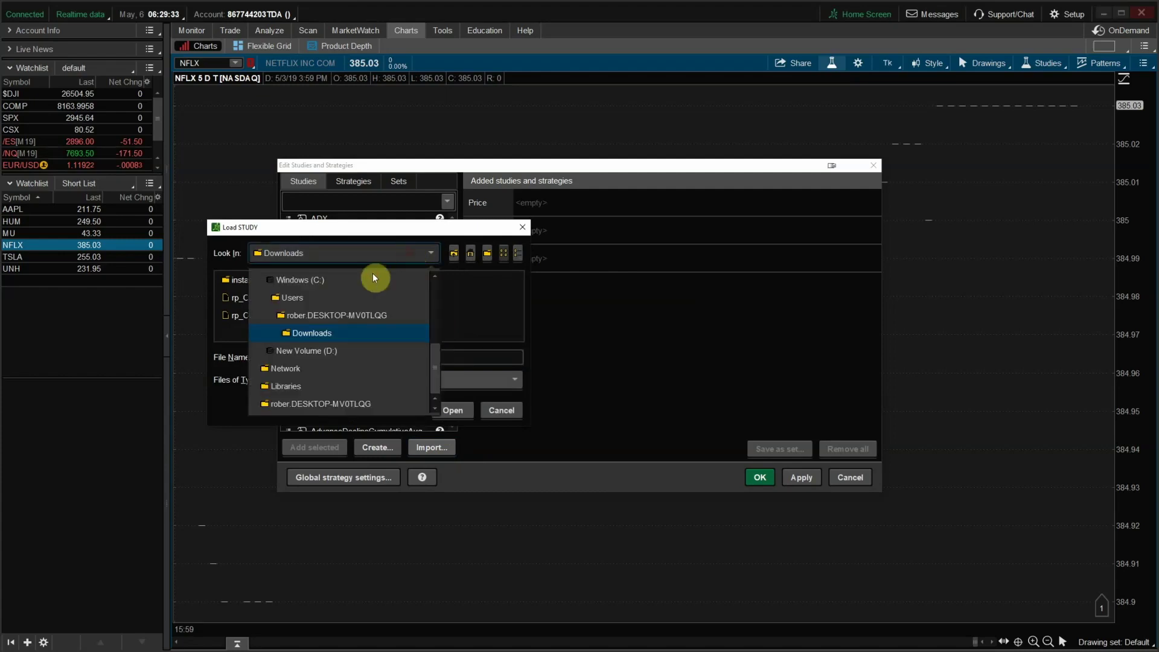
left_click(339, 332)
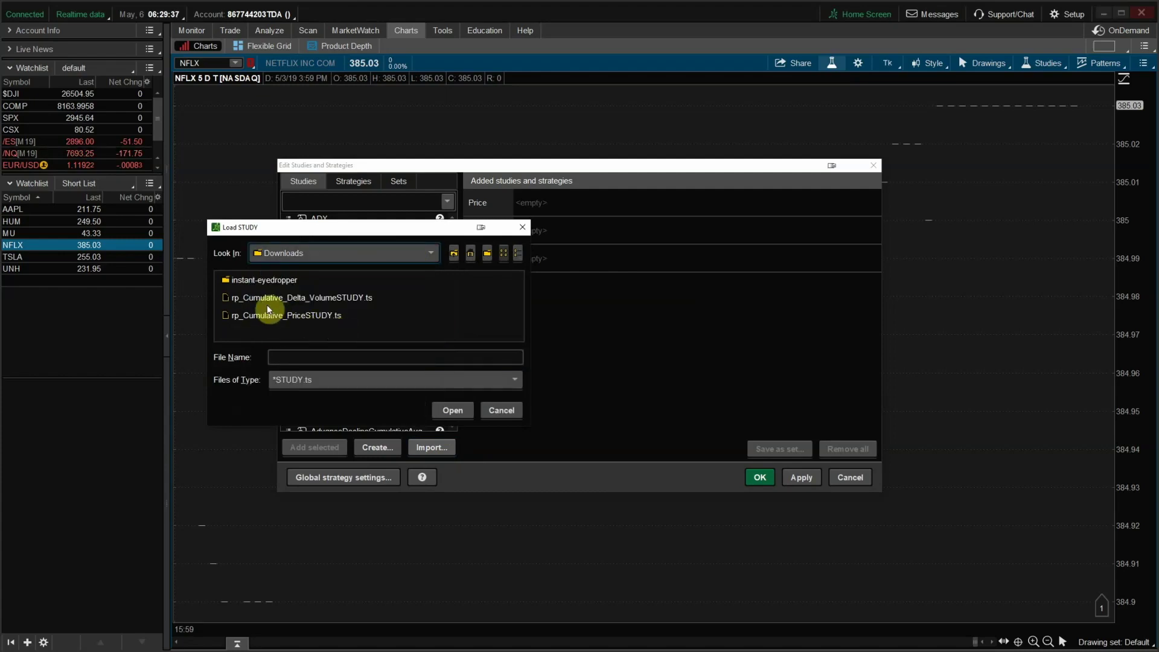
left_click(502, 411)
left_click(345, 205)
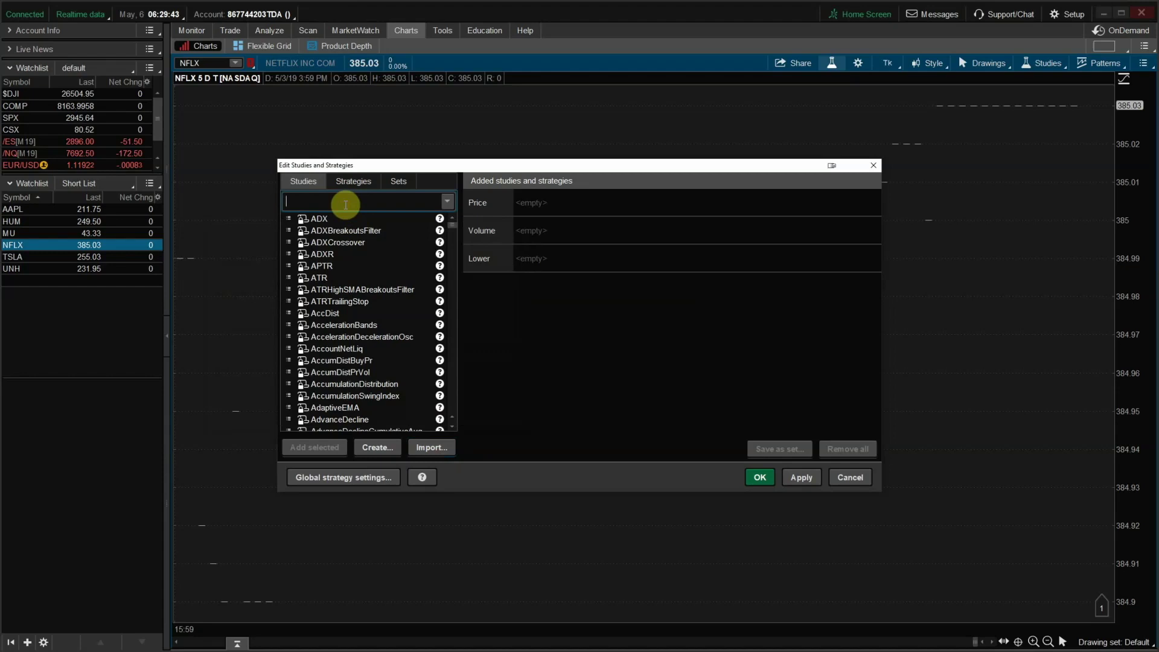
- Search 'rp_cum' and add rp_Cumulative_Price and rp_Cumulative_Delta_Volume as lower studies
type("rp_cum")
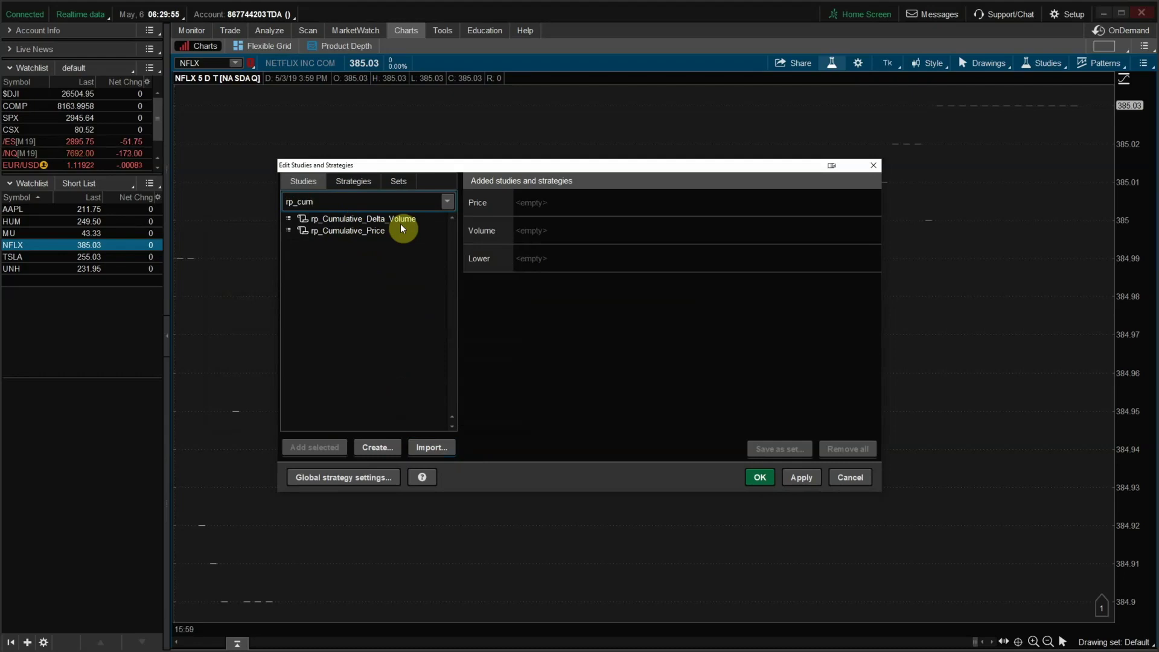
double_click(346, 230)
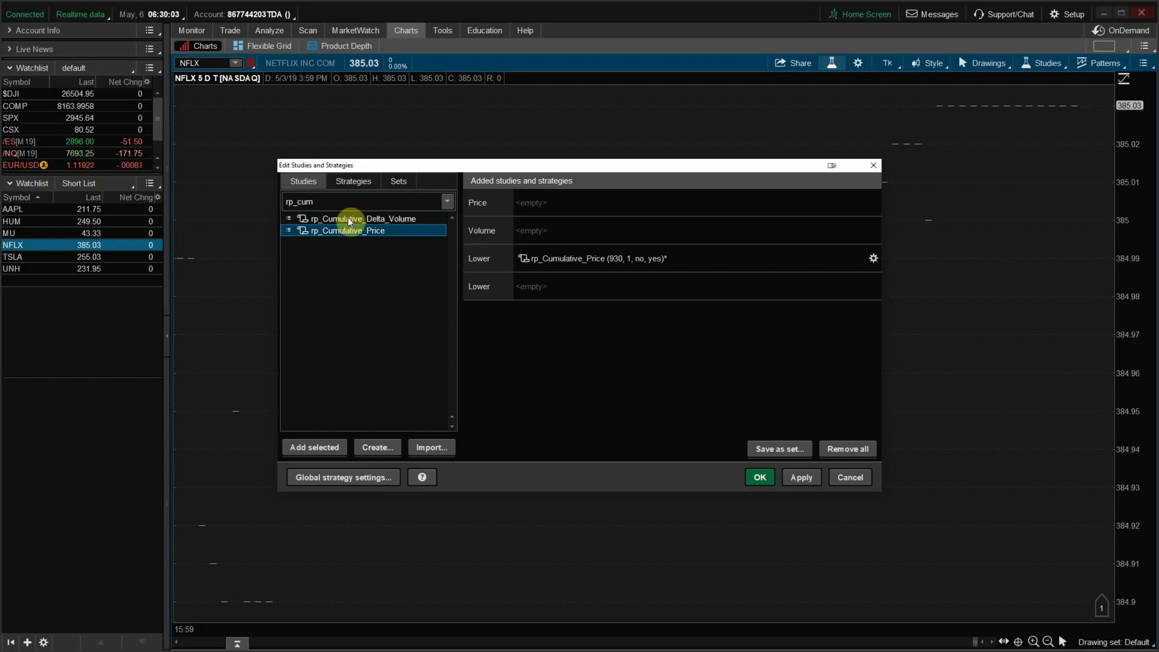
double_click(346, 218)
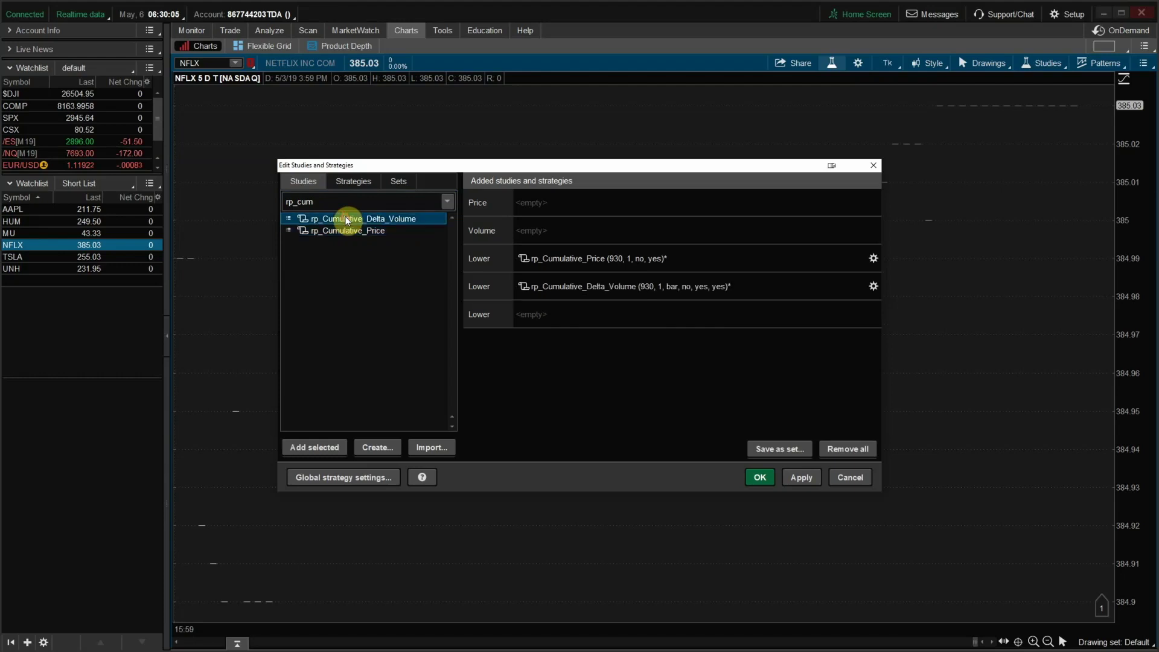
left_click(758, 476)
- Drag the pane dividers upward to shrink the price pane and enlarge both study panes
left_click_drag(681, 375, 664, 171)
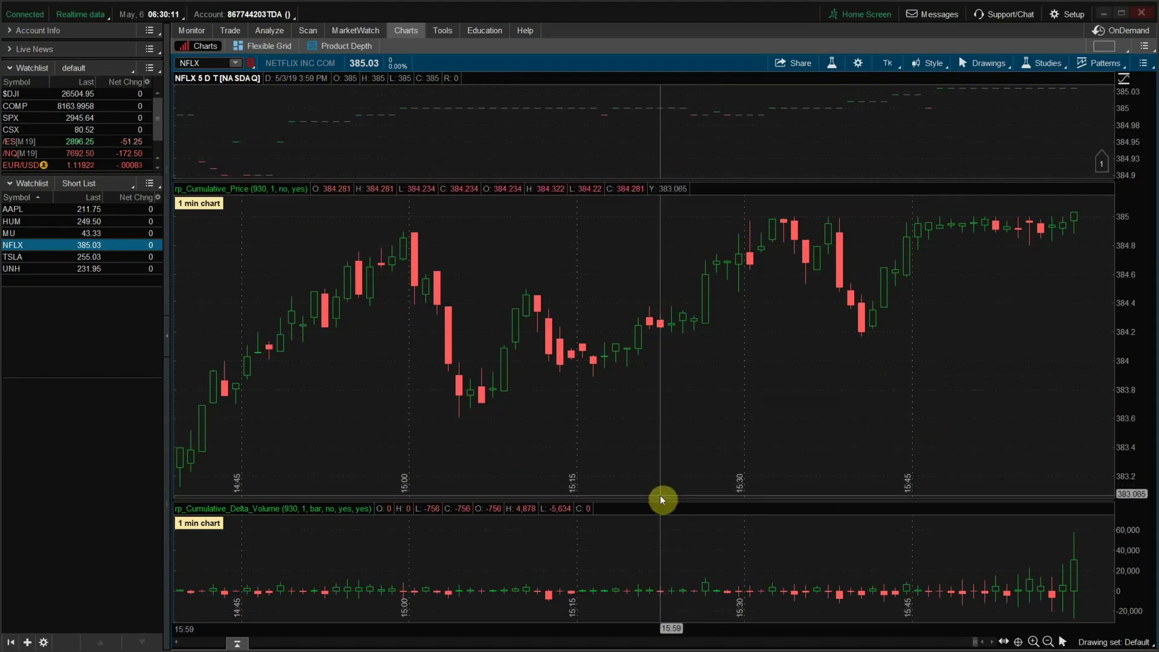
left_click_drag(659, 499, 656, 404)
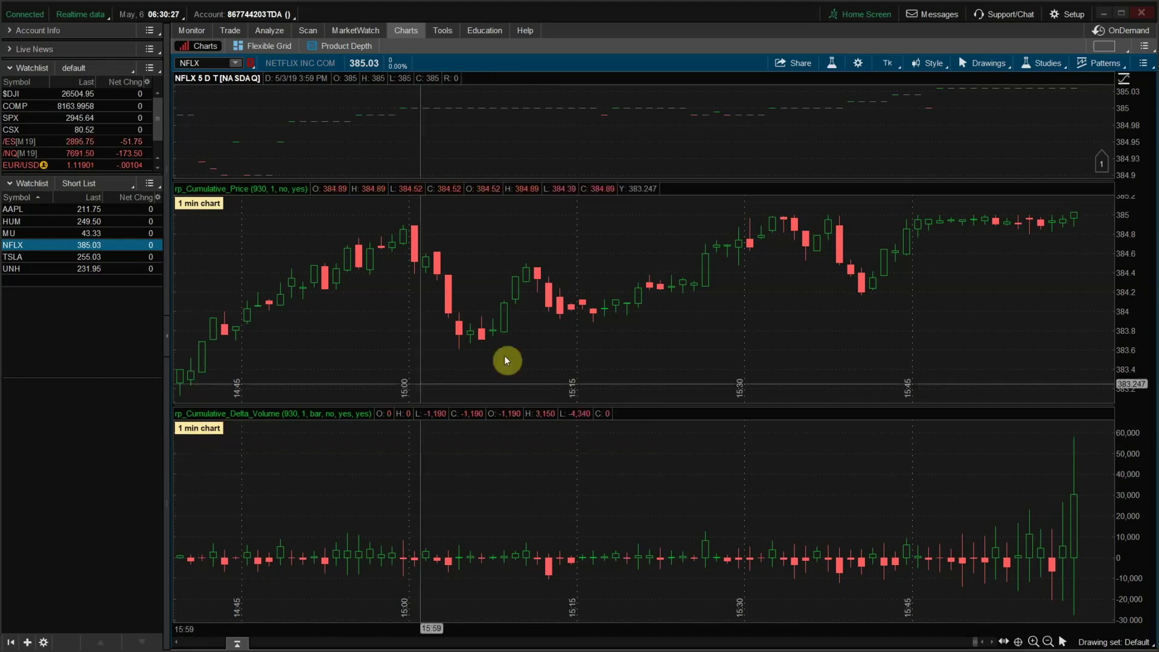
left_click(832, 63)
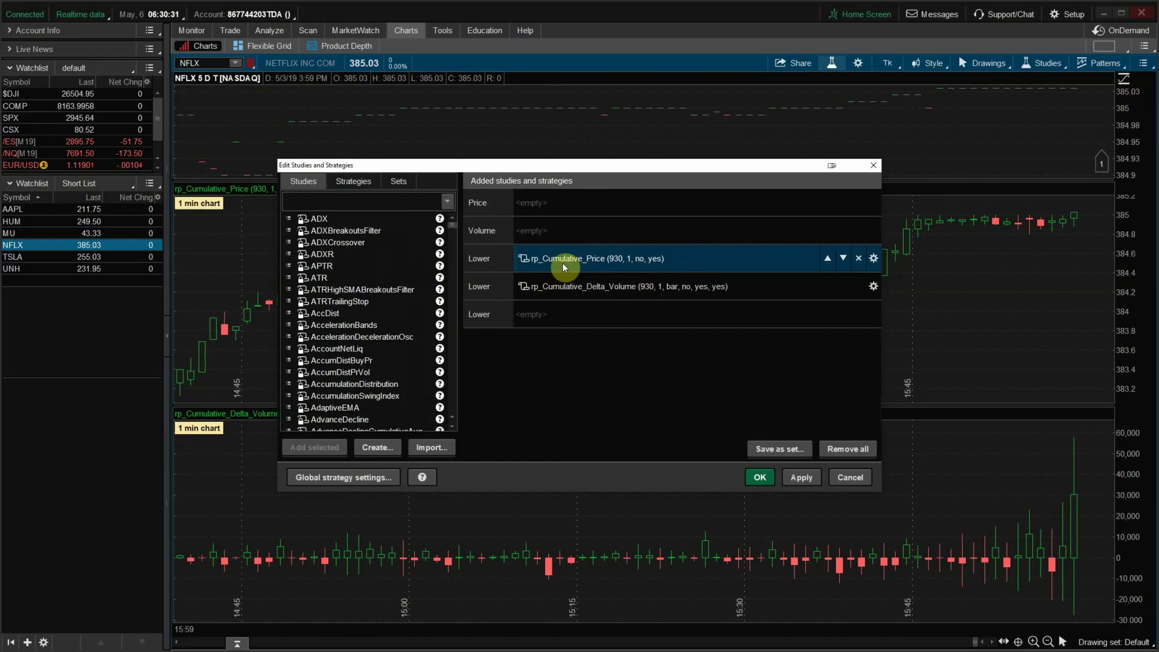
- Change rp_Cumulative_Delta_Volume's accumulation type from bar to session and apply it to the chart
double_click(711, 258)
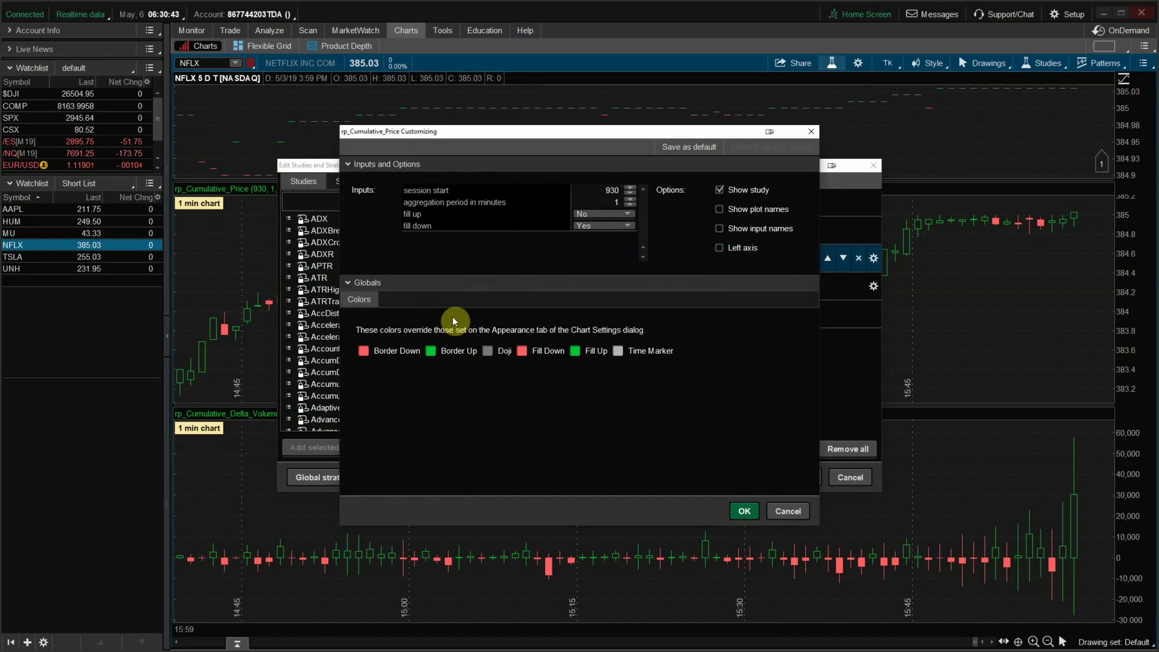
left_click(744, 512)
left_click(559, 290)
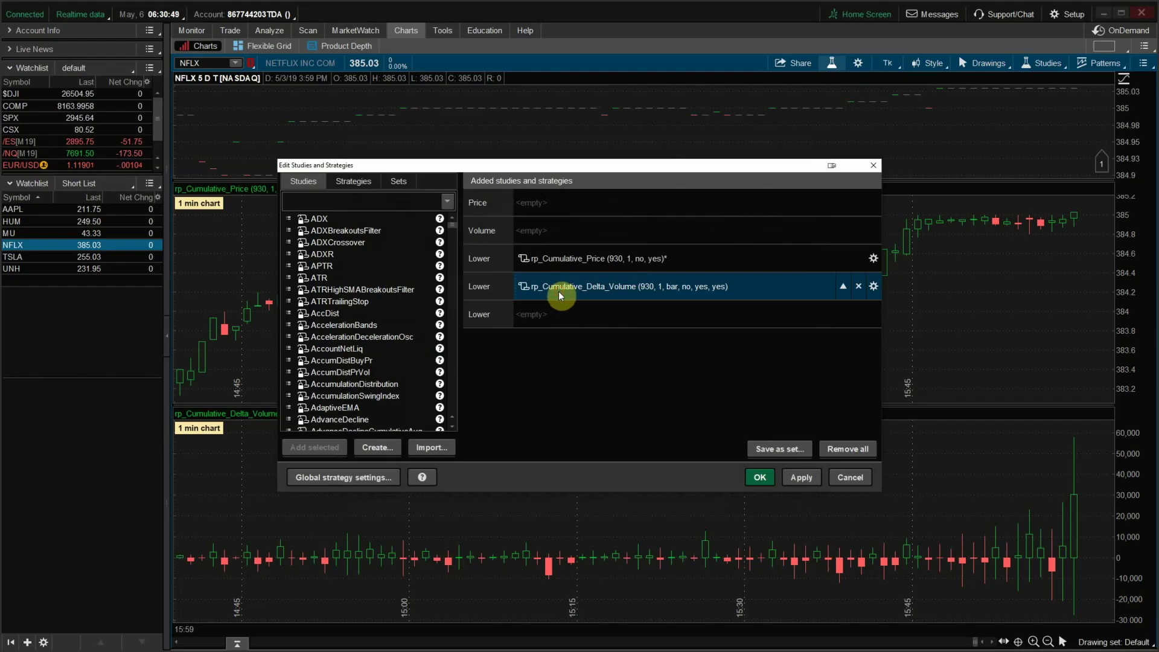
double_click(567, 288)
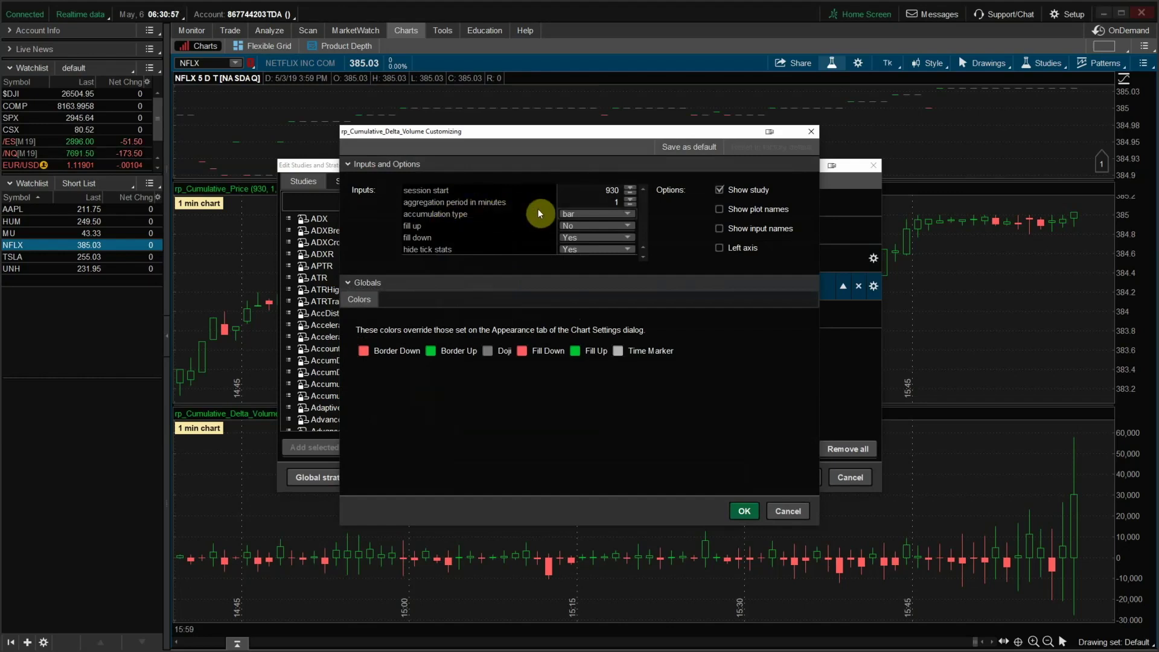
left_click(628, 215)
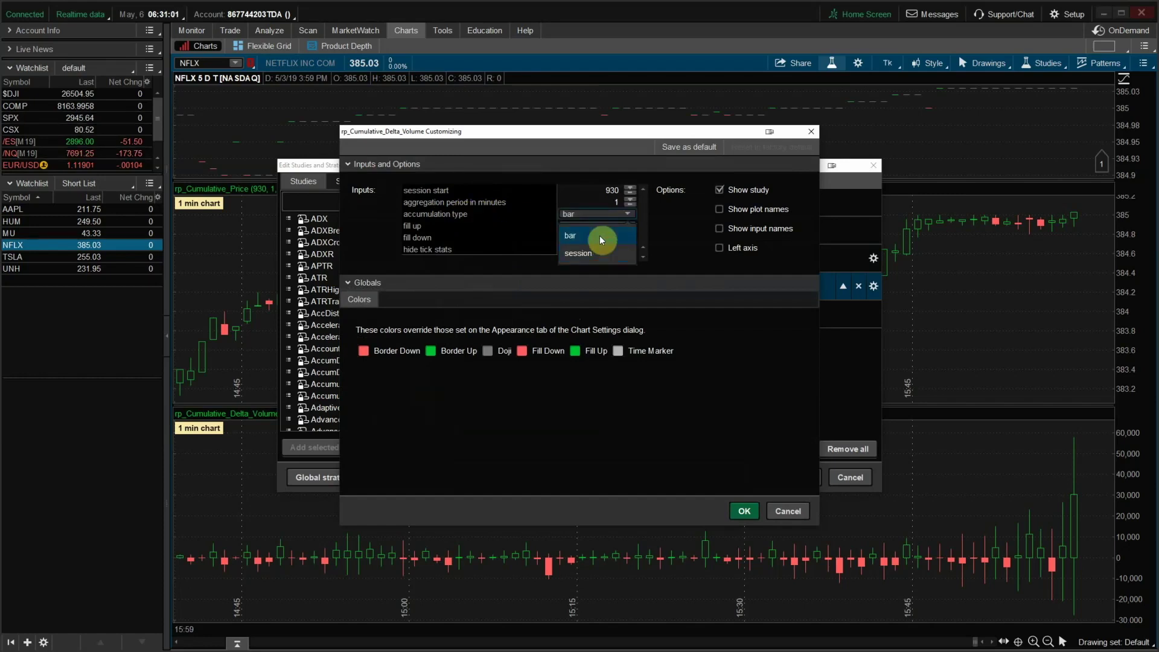
left_click(600, 235)
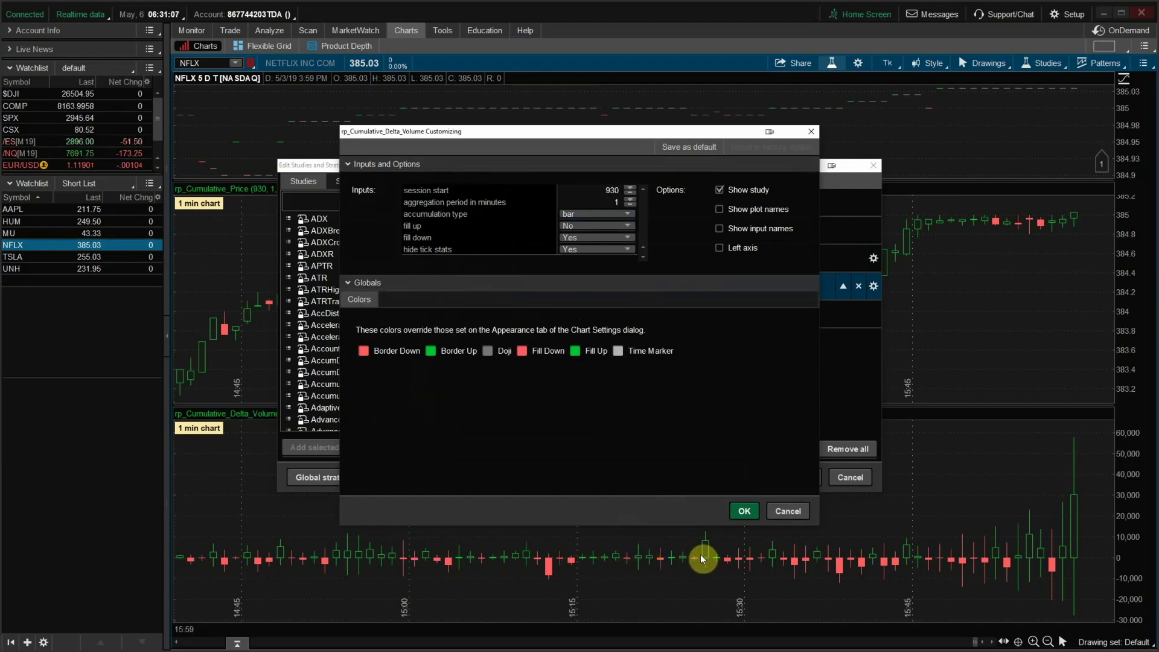
left_click(602, 213)
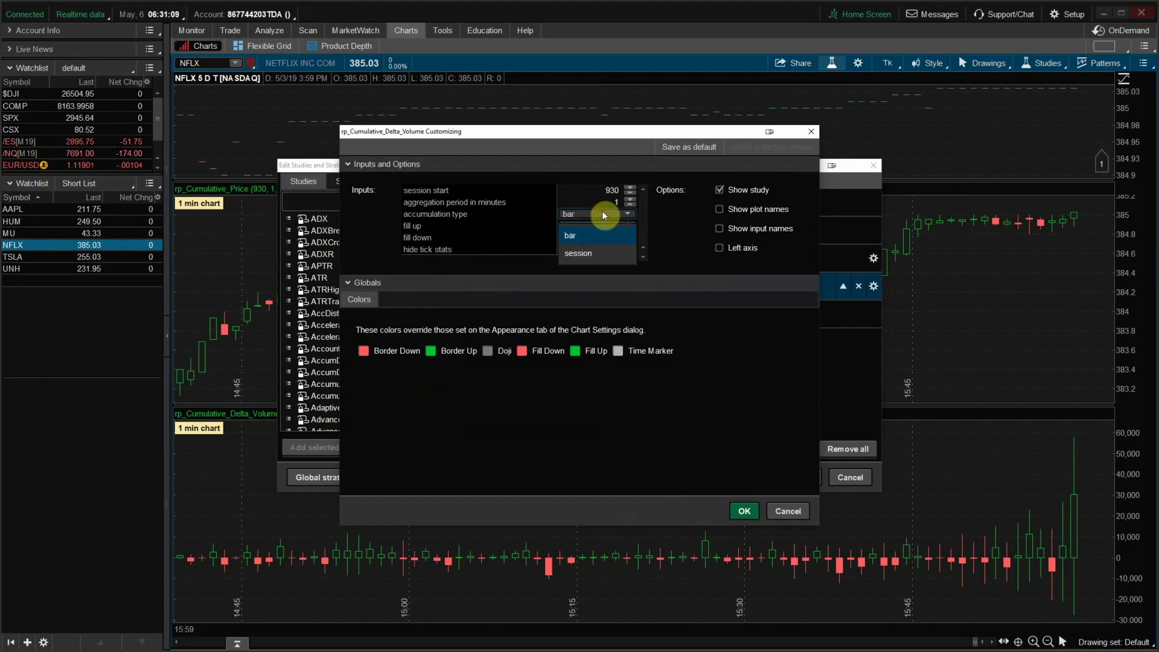
left_click(592, 250)
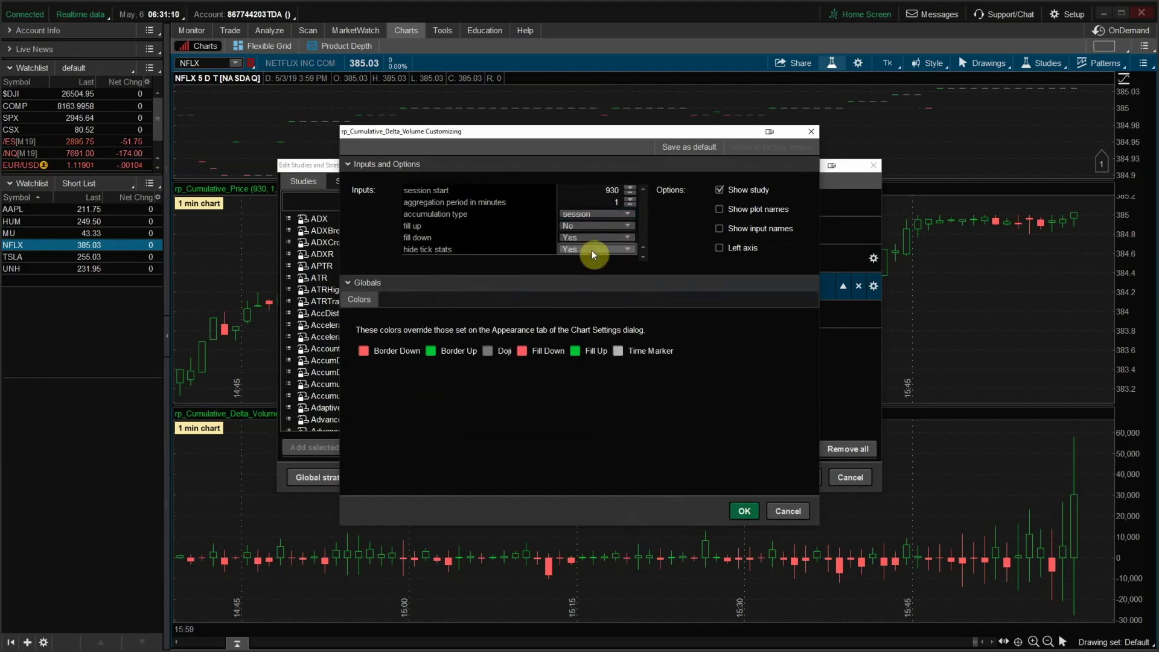
left_click(740, 512)
left_click(800, 476)
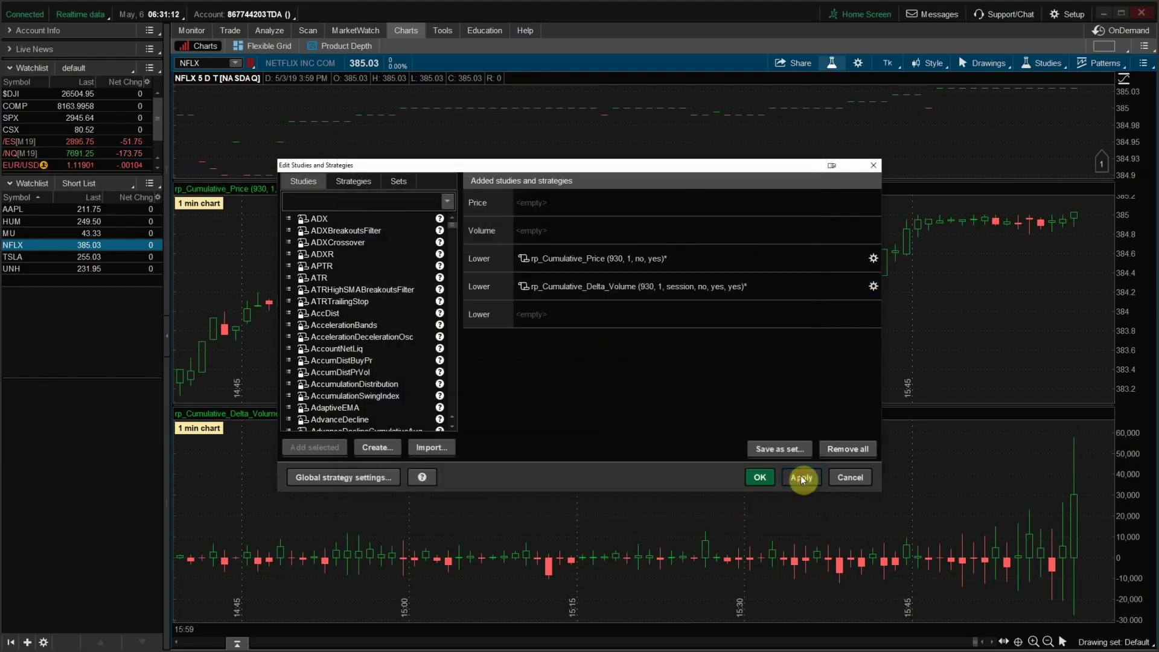
left_click(770, 478)
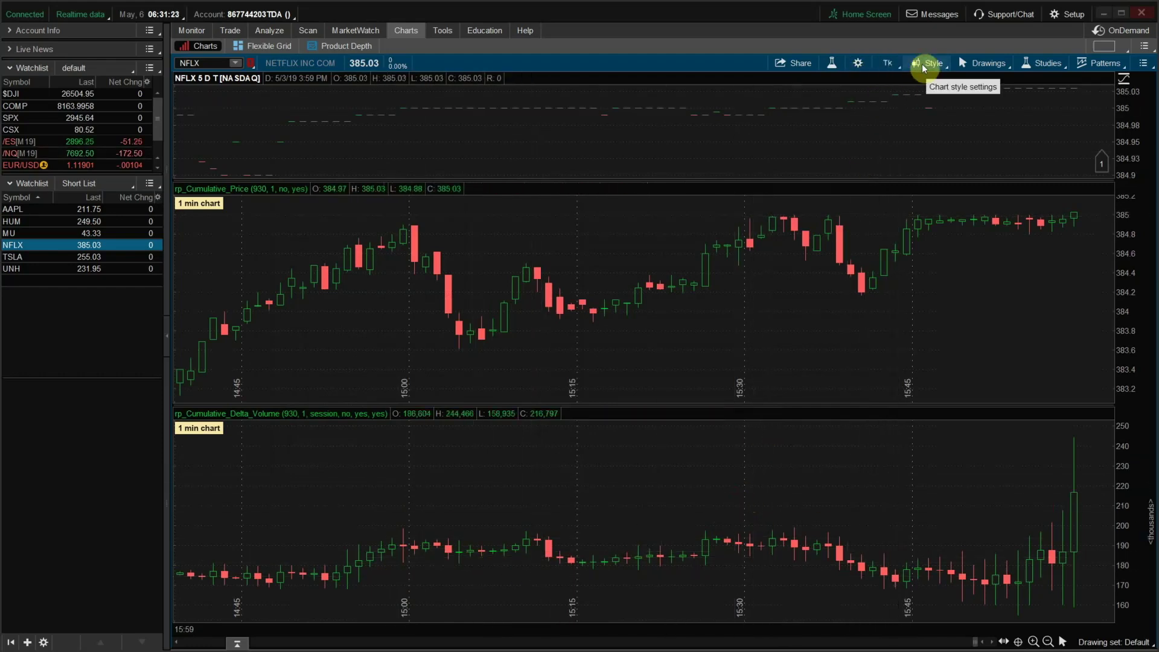
- Set rp_Cumulative_Delta_Volume's hide tick stats option to No and apply it
left_click(833, 64)
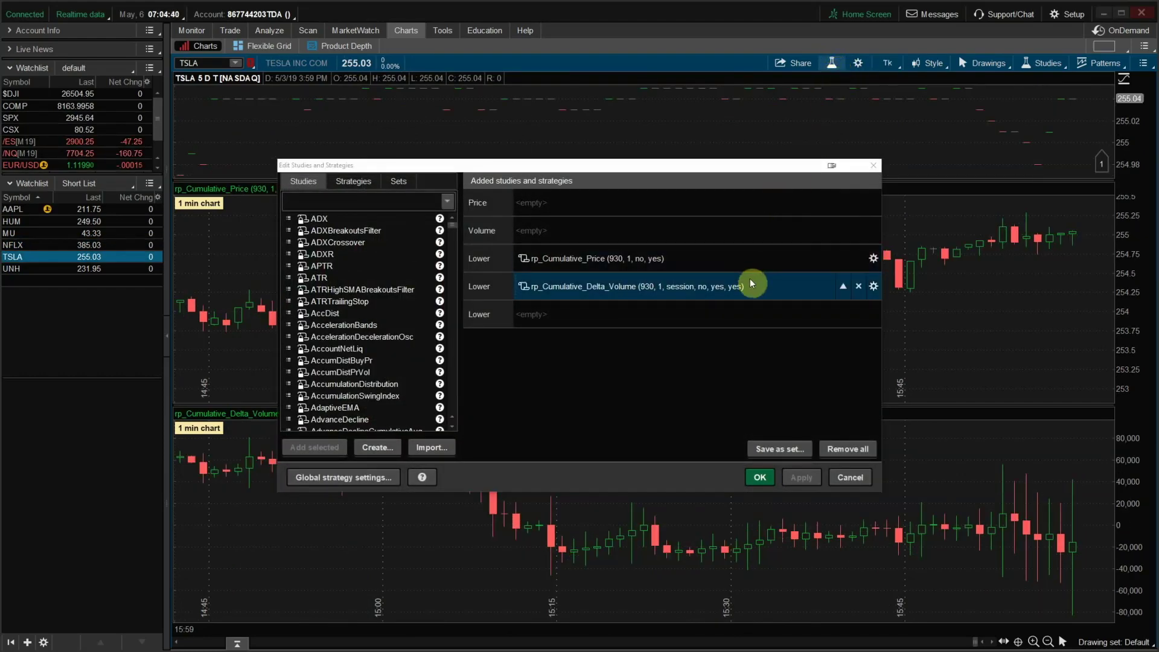
double_click(755, 288)
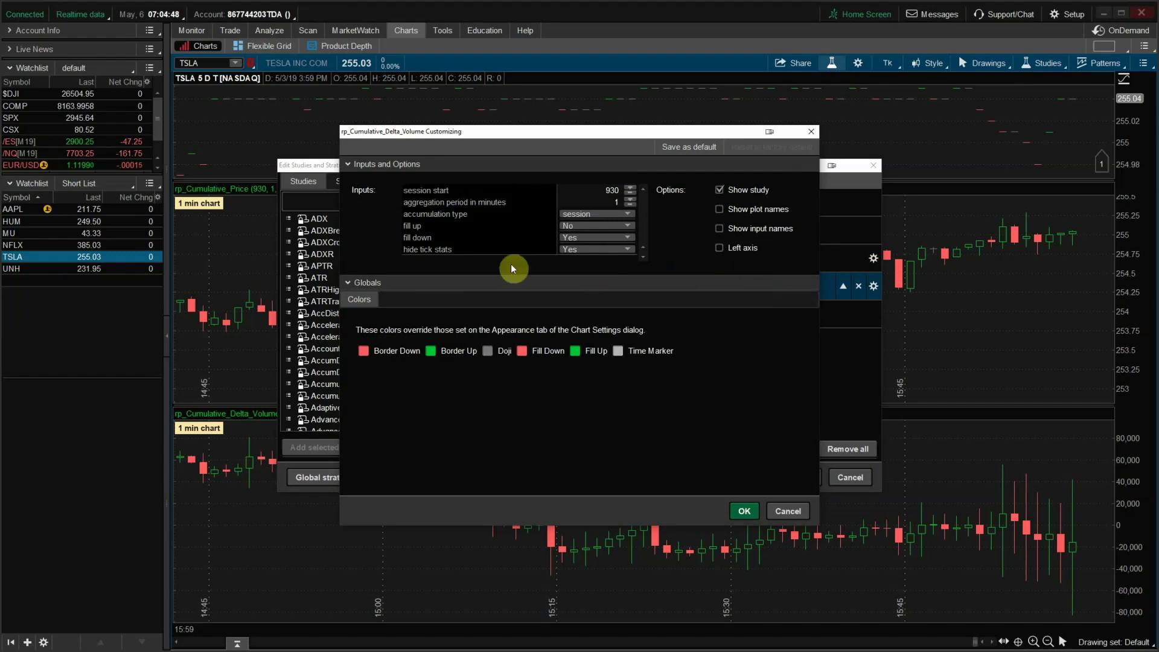
left_click(577, 249)
left_click(574, 288)
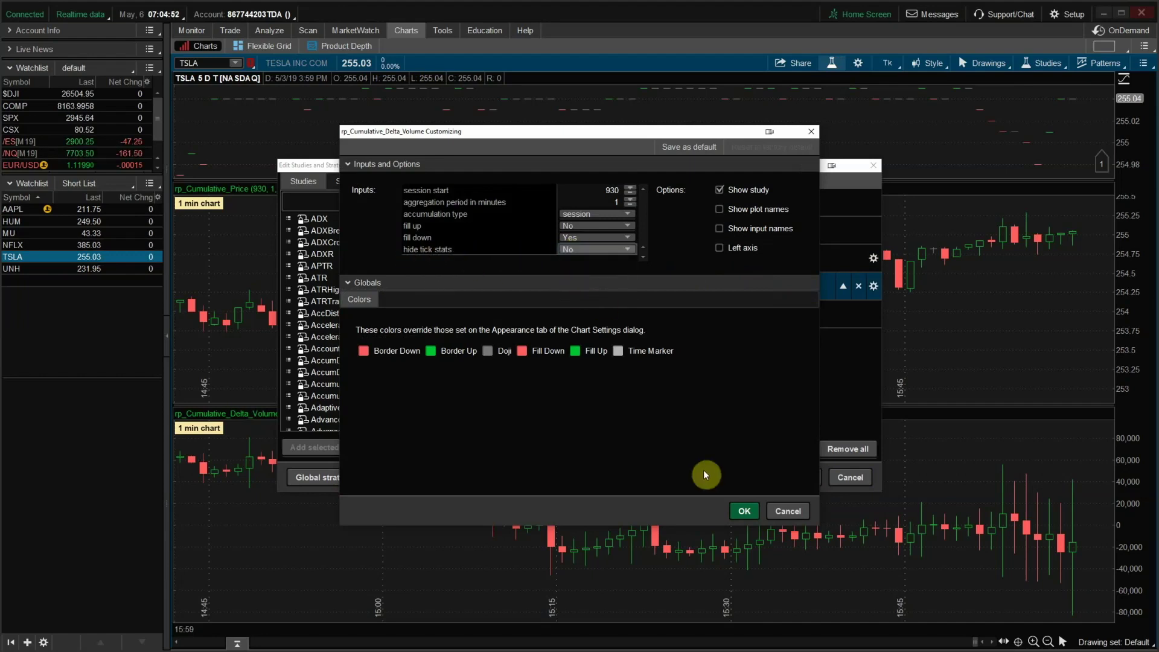
left_click(745, 511)
left_click(759, 478)
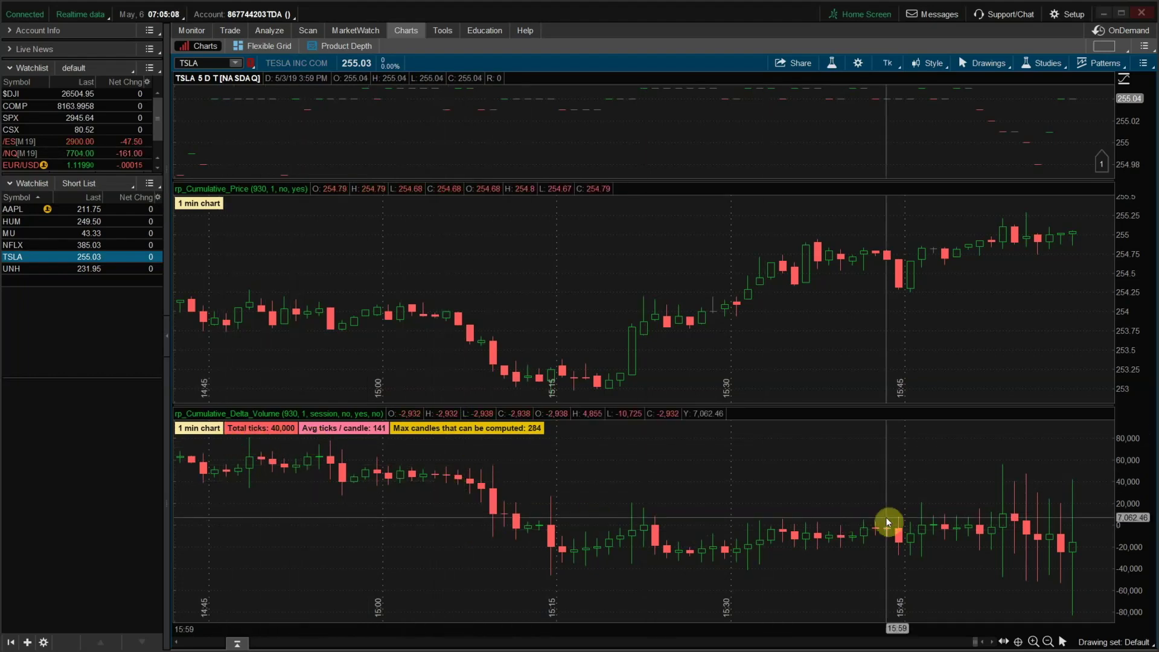
- Raise rp_Cumulative_Price's aggregation period from 1 to 5 minutes
left_click(832, 64)
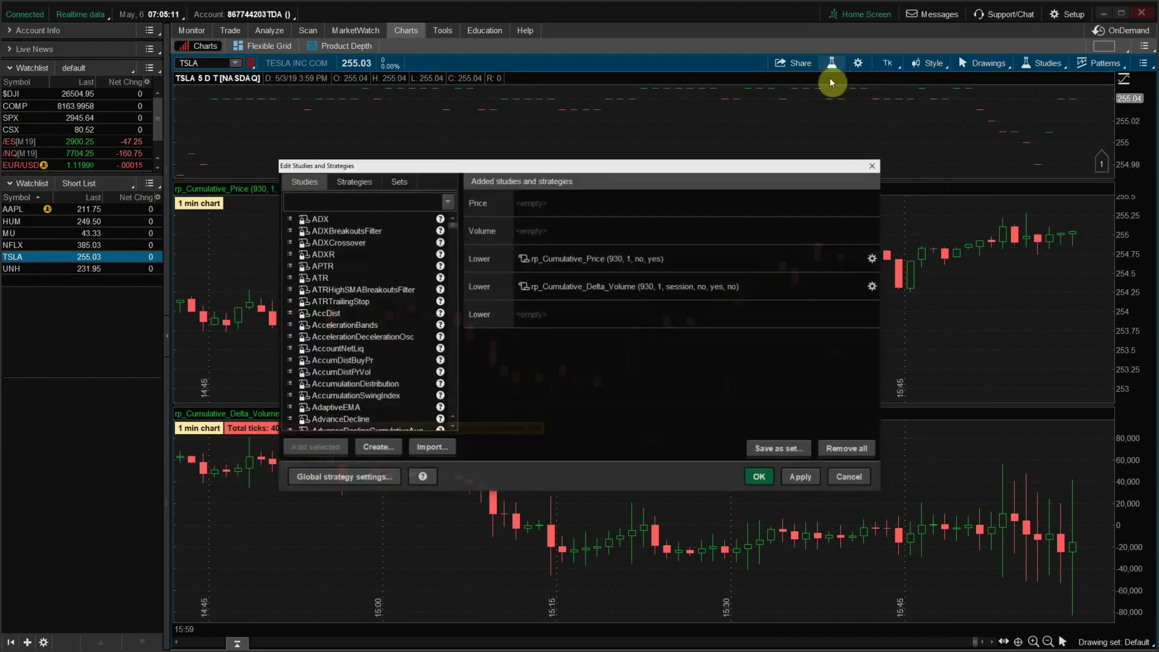
double_click(619, 264)
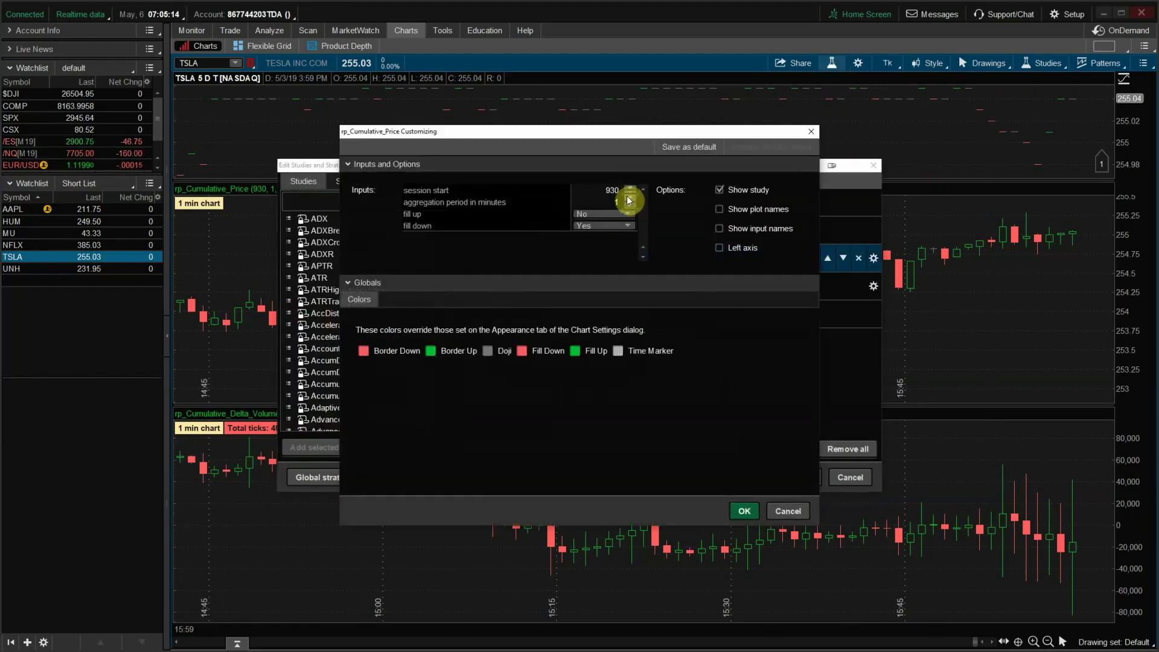
left_click(628, 201)
left_click(745, 510)
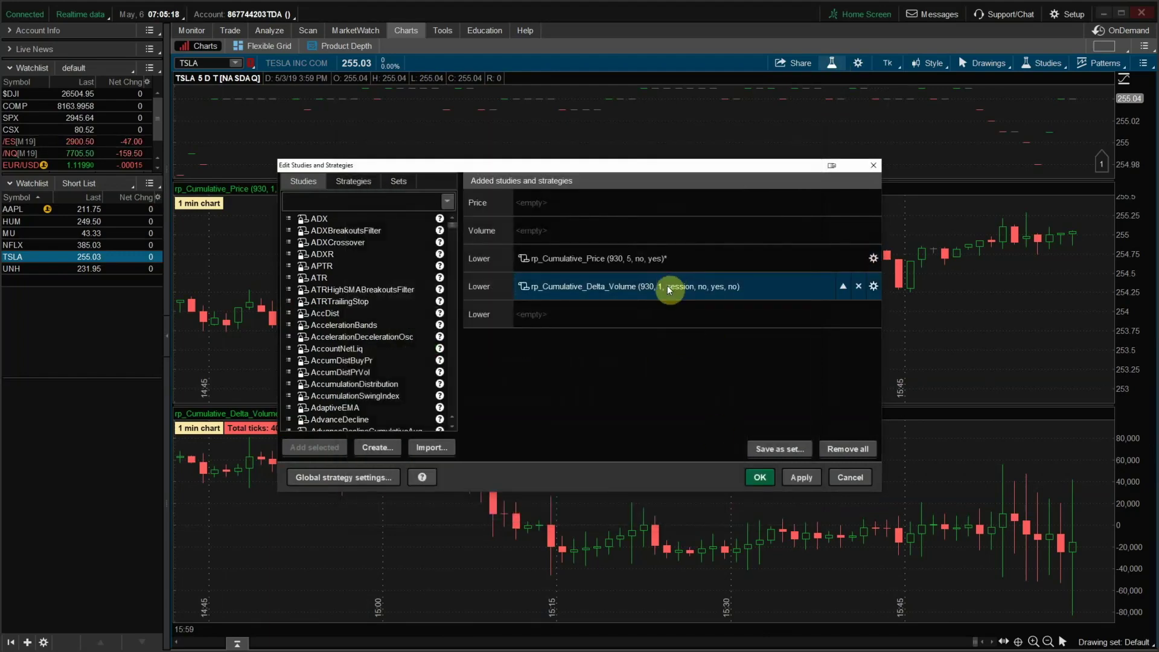
- Raise rp_Cumulative_Delta_Volume's aggregation period to 5 minutes and apply the changes
double_click(669, 288)
left_click(632, 199)
left_click(632, 200)
left_click(631, 199)
left_click(745, 511)
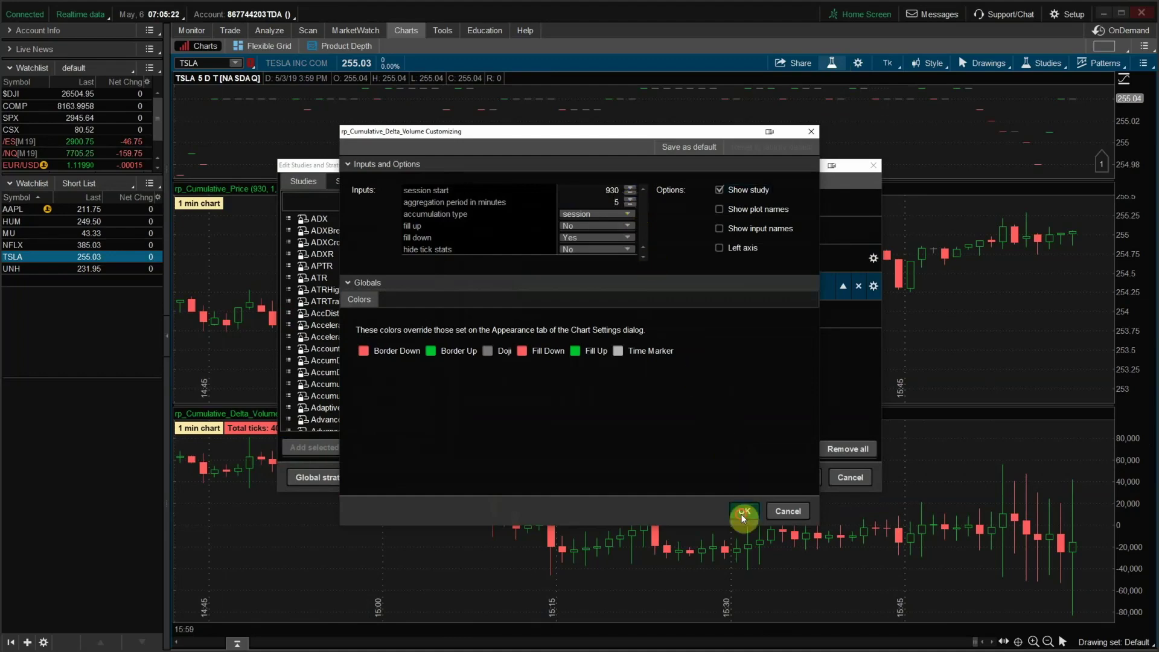
left_click(745, 478)
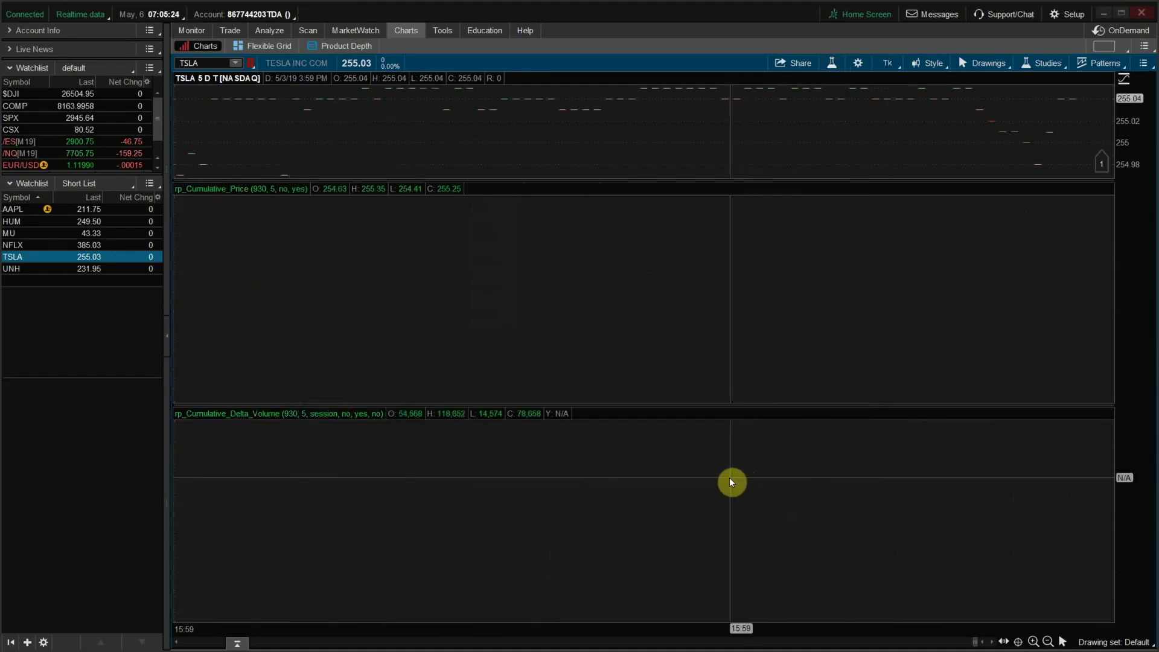